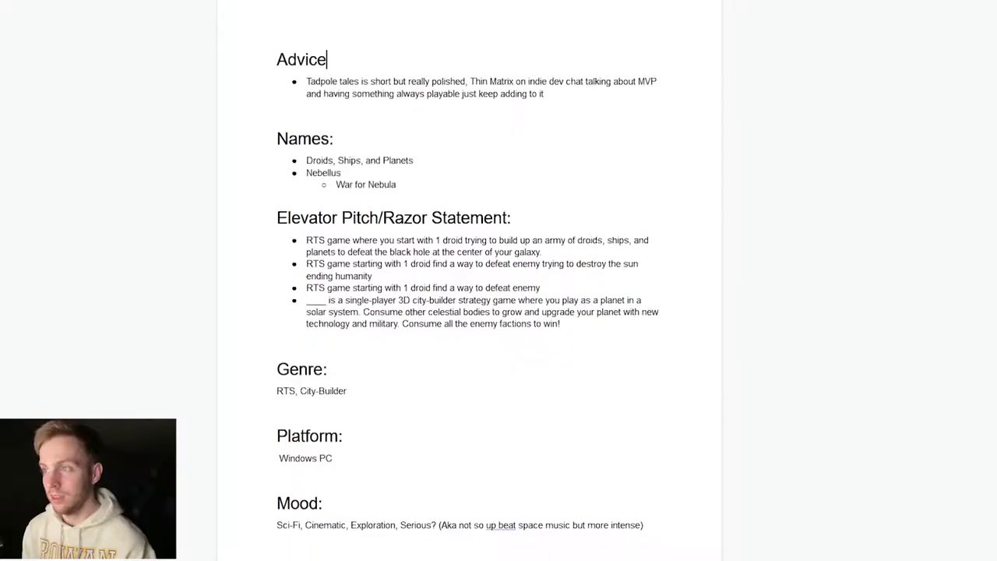
- Select Player_Planet and run the game to check how the camera follows it
scroll(469, 280, "down", 15)
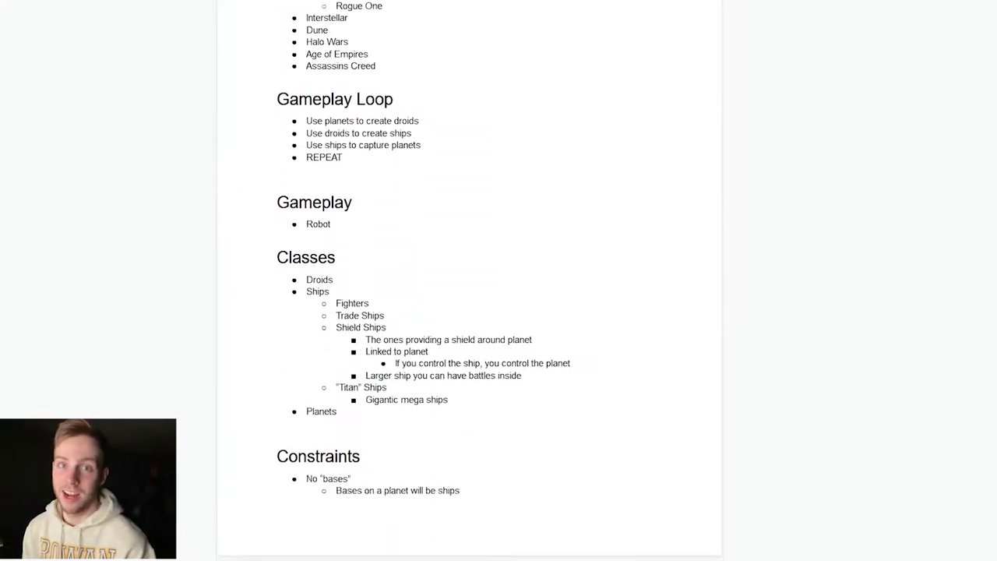
scroll(469, 281, "down", 5)
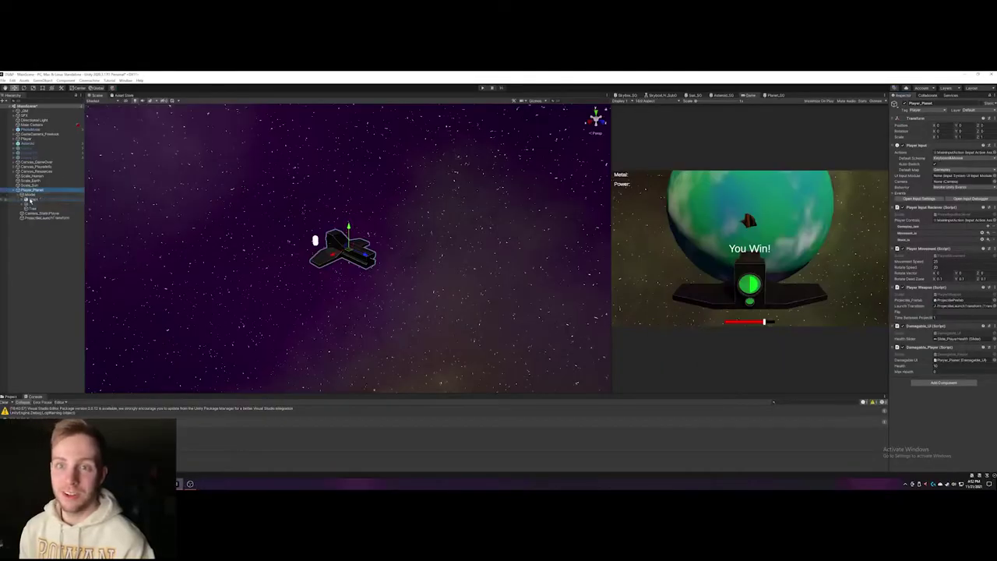
left_click(30, 190)
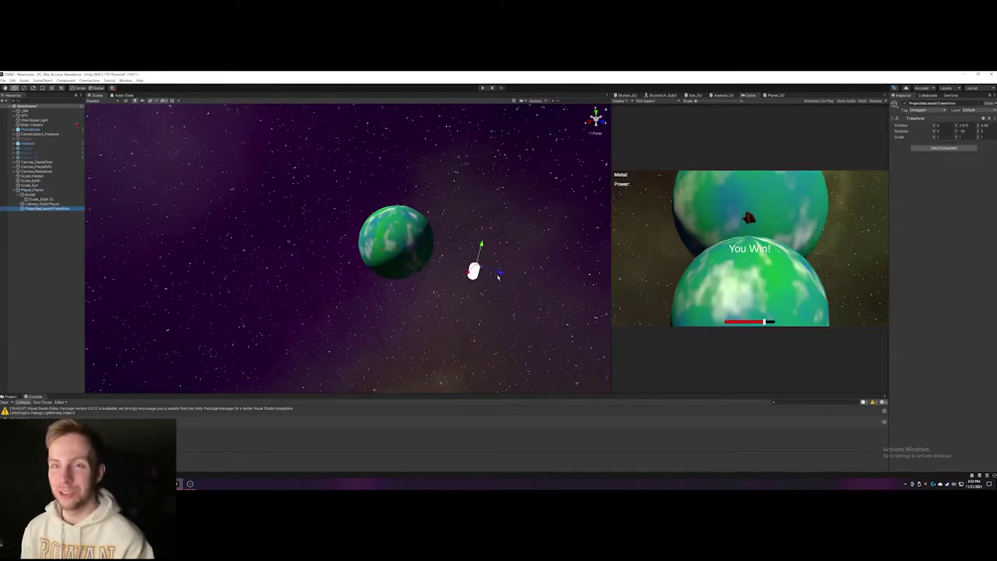
key("ctrl+p")
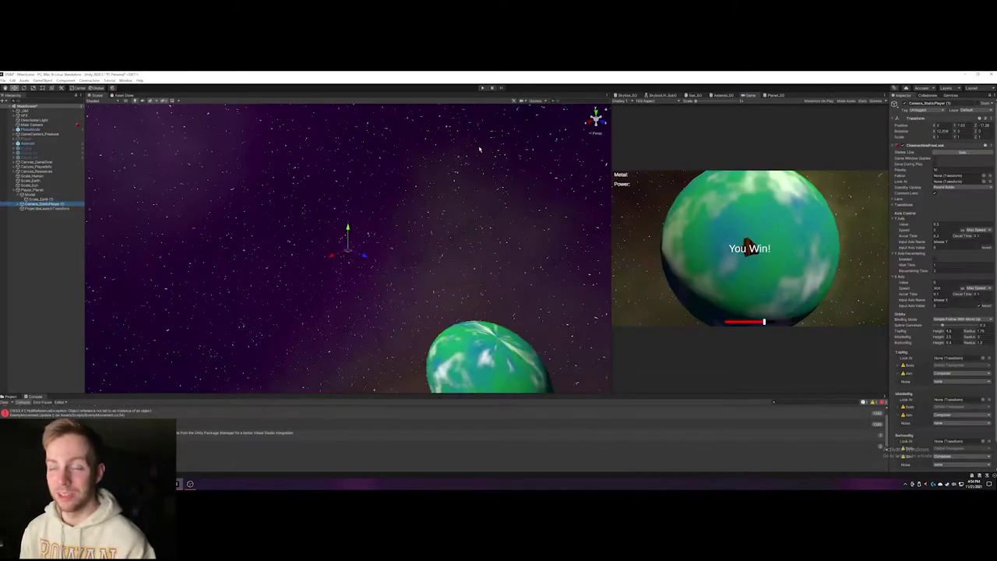
- Select the main camera, then the static player camera, replaying the game to test each
left_click(31, 125)
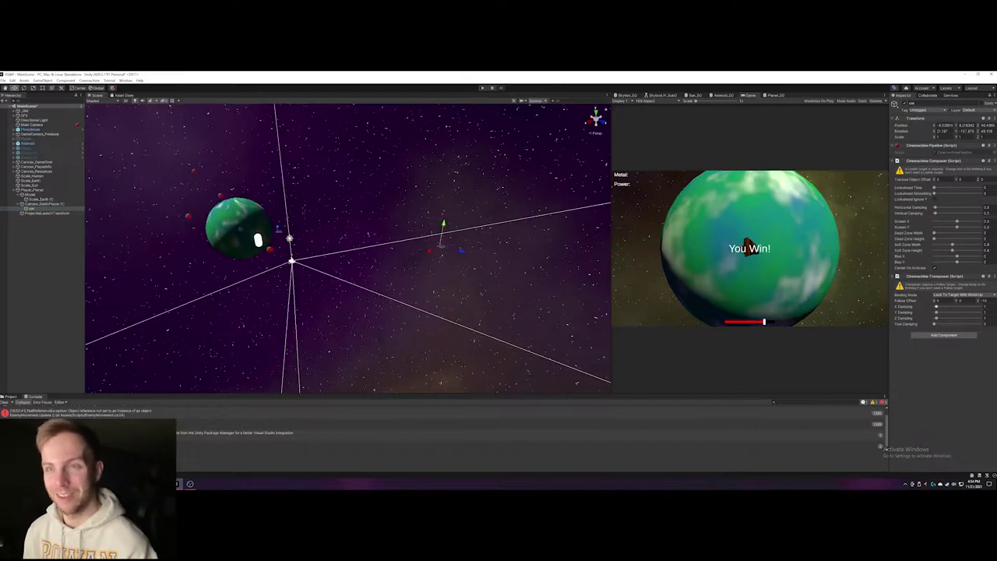
key("ctrl+p")
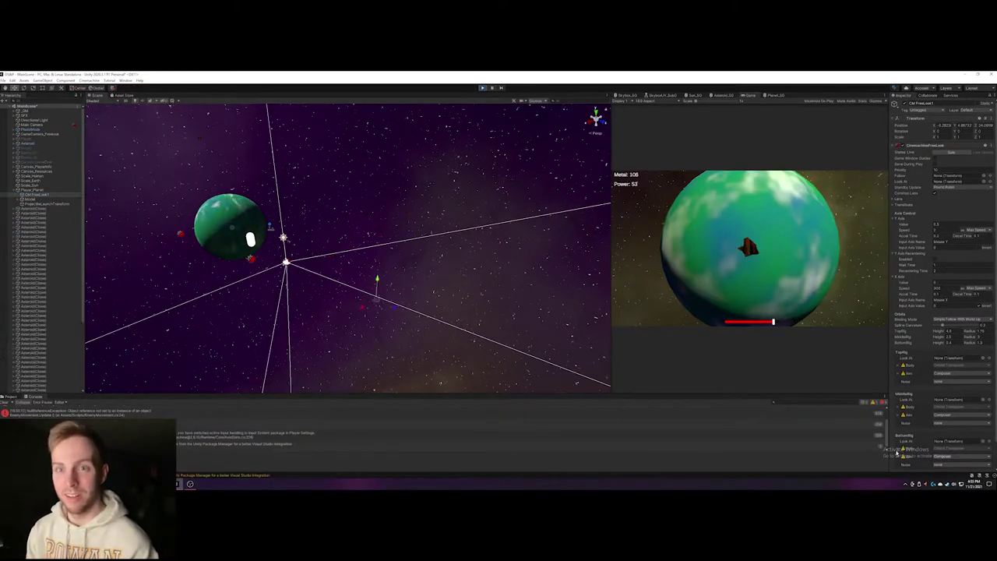
left_click(482, 88)
left_click(38, 209)
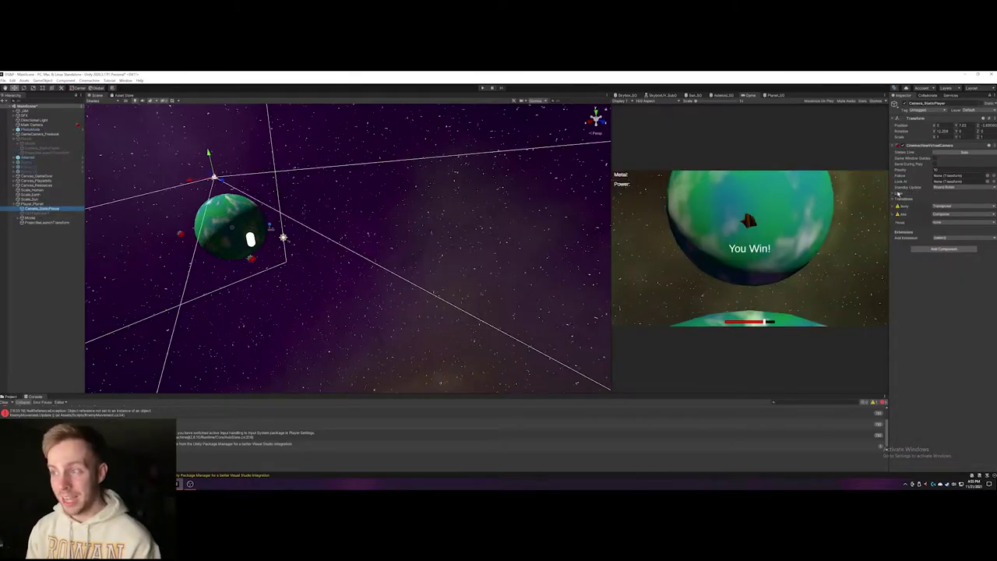
key("ctrl+p")
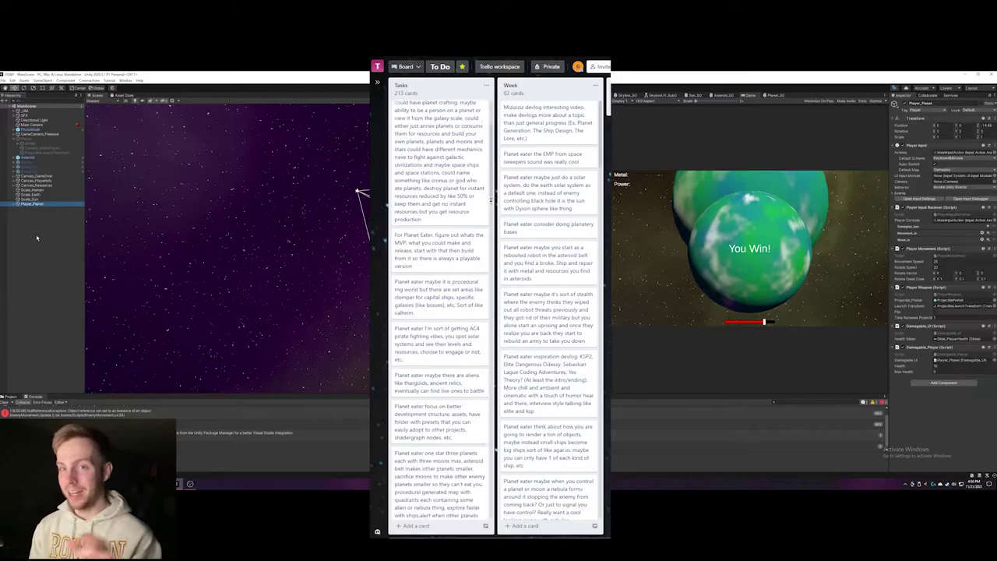
right_click(37, 230)
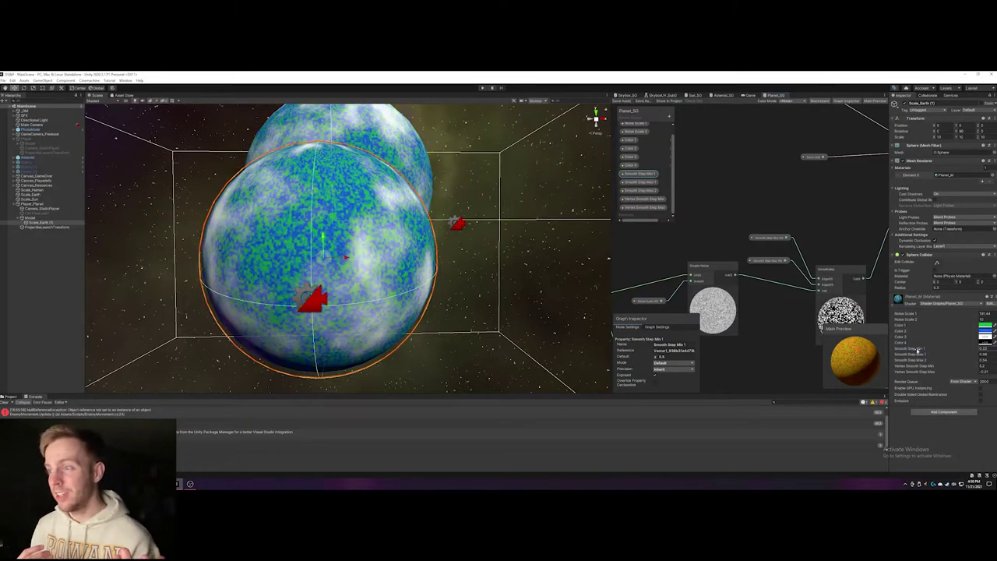
- Wire the Smooth Step Min 1 property into the planet shader graph
left_click_drag(919, 350, 909, 352)
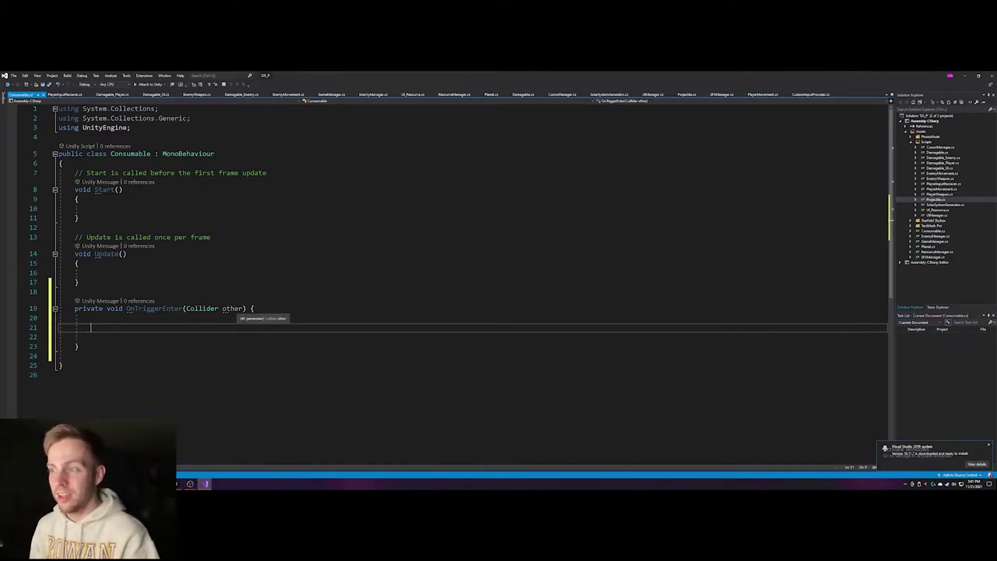
- Replace Consumable's OnTriggerEnter, and add a Consumer Consume() method calling ChangeSize and _consumable.Consume()
left_click(78, 346)
left_click(75, 309, "shift")
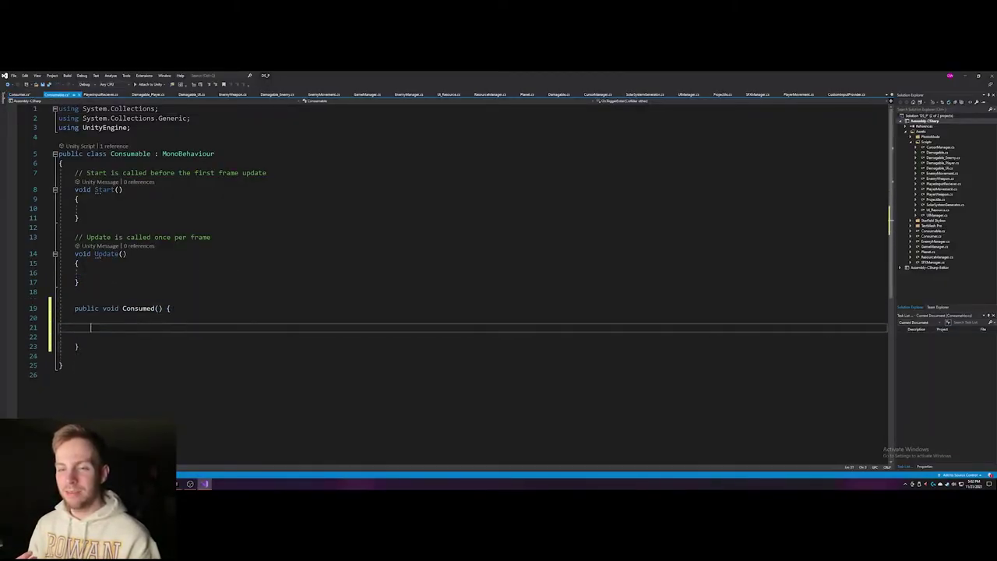
left_click(17, 94)
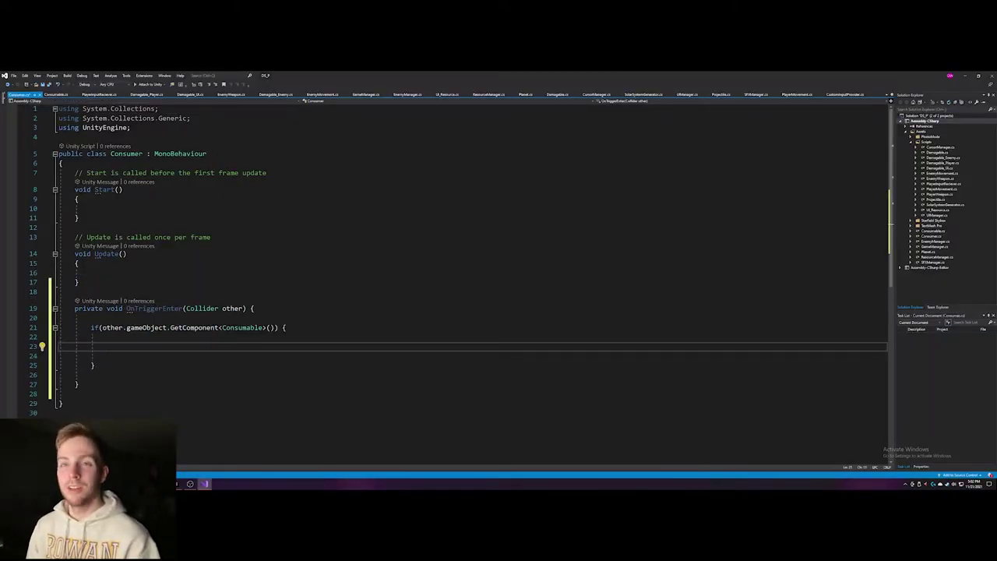
left_click(77, 394)
key("Return")
type("void Consume() {")
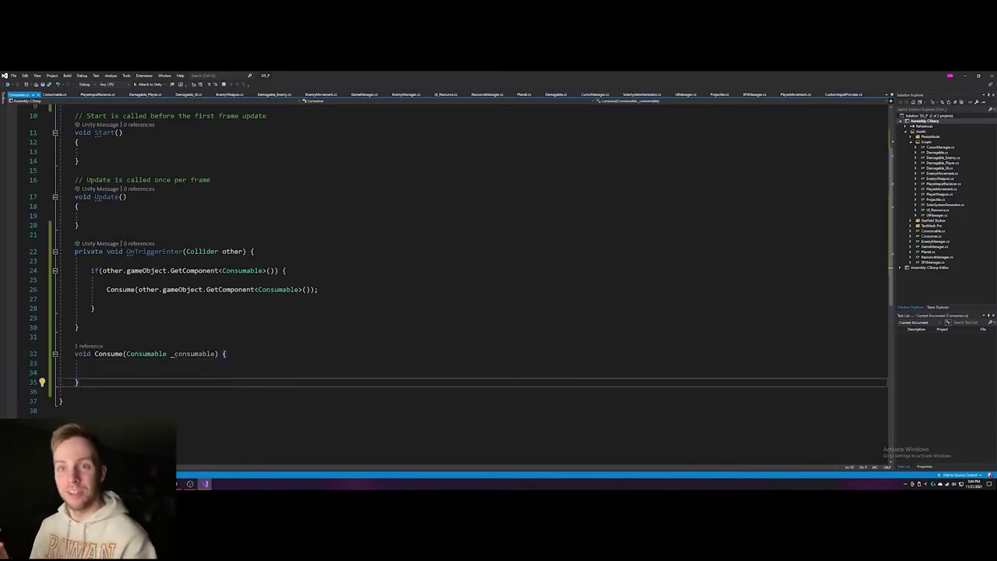
type("ChangeSize(_consumable.GetSize(")
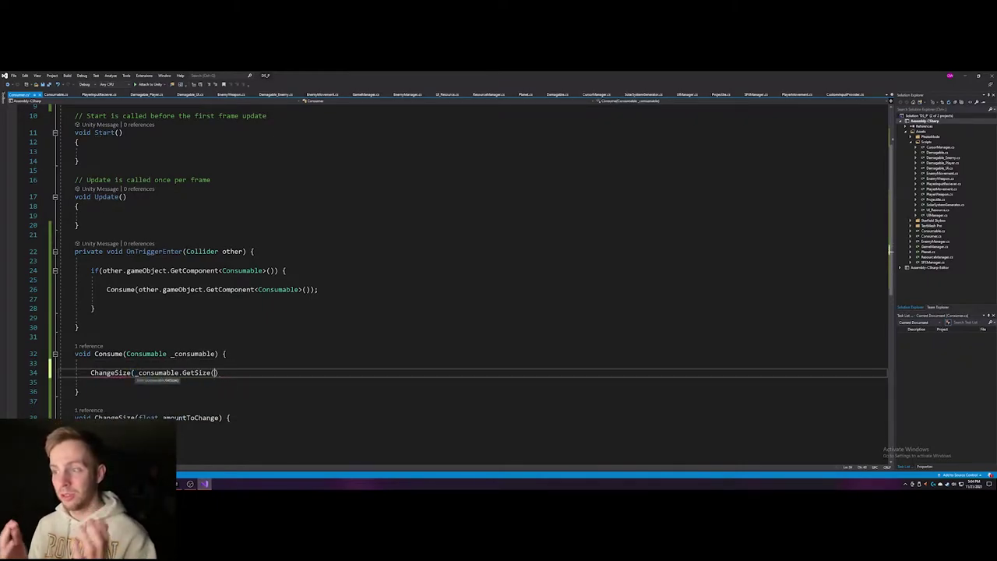
type(");")
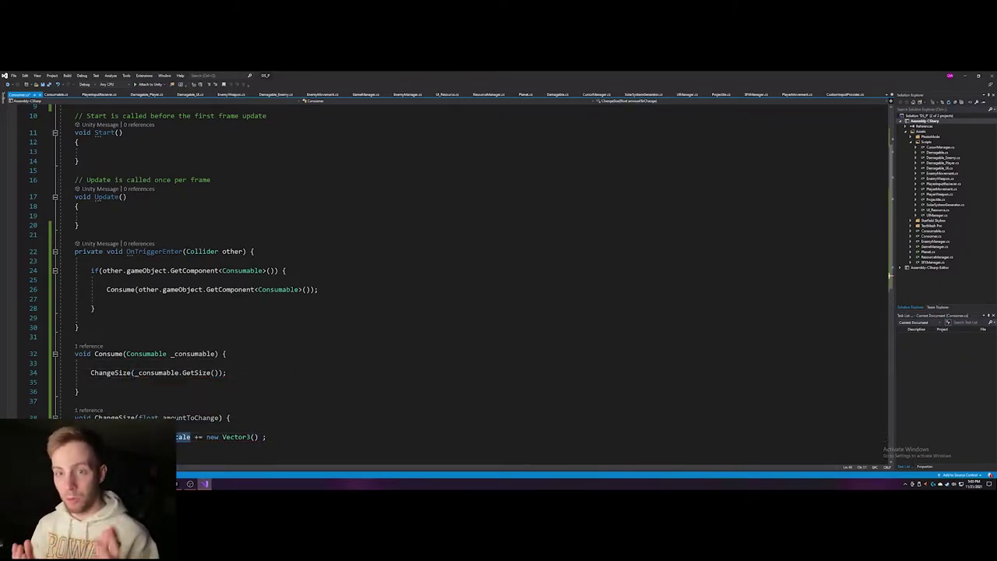
type("amountToChange, amountToChange, amountToChange")
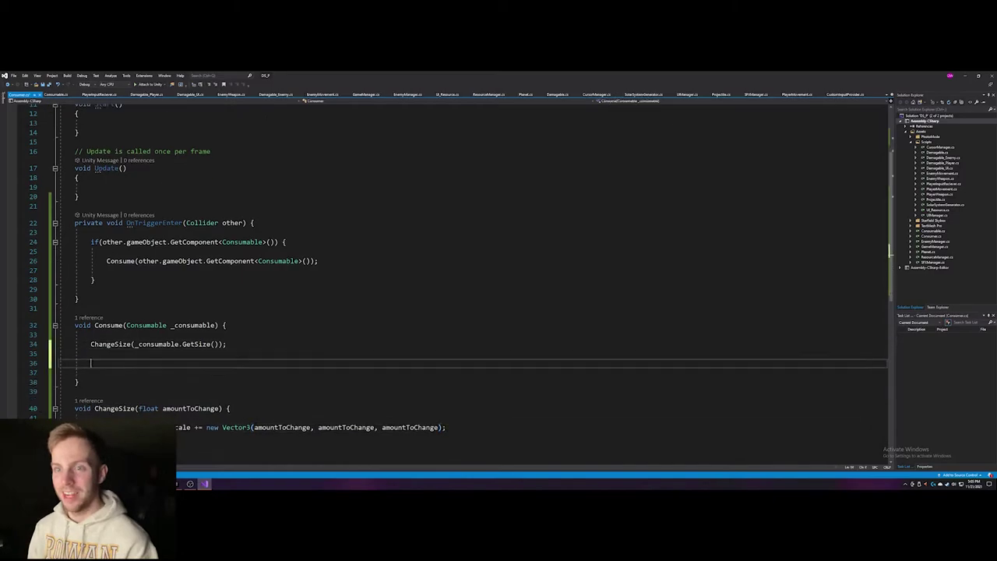
type("_consumable.Consume();")
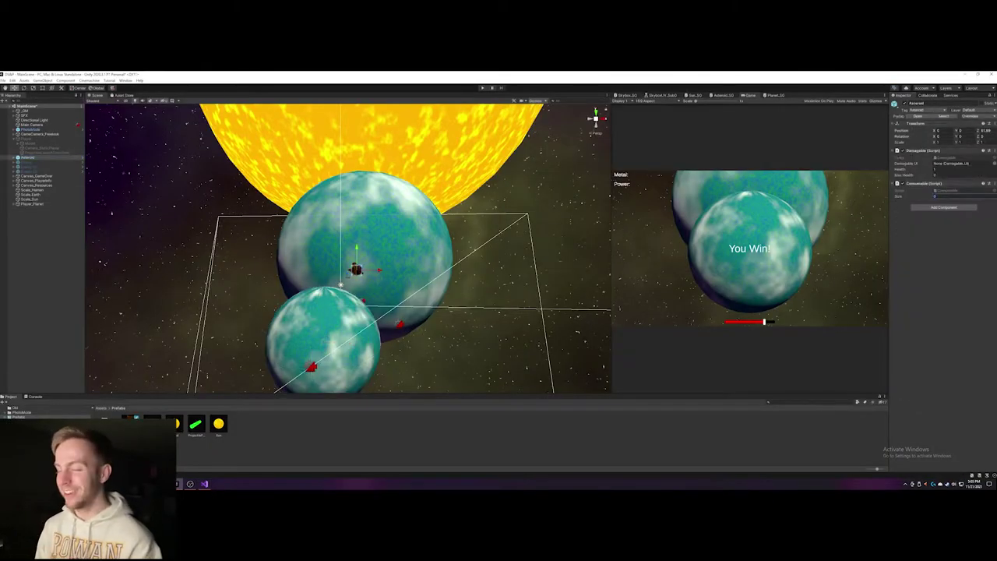
- Select the lower Earth sphere and play the game to test consuming asteroids
left_click(322, 343)
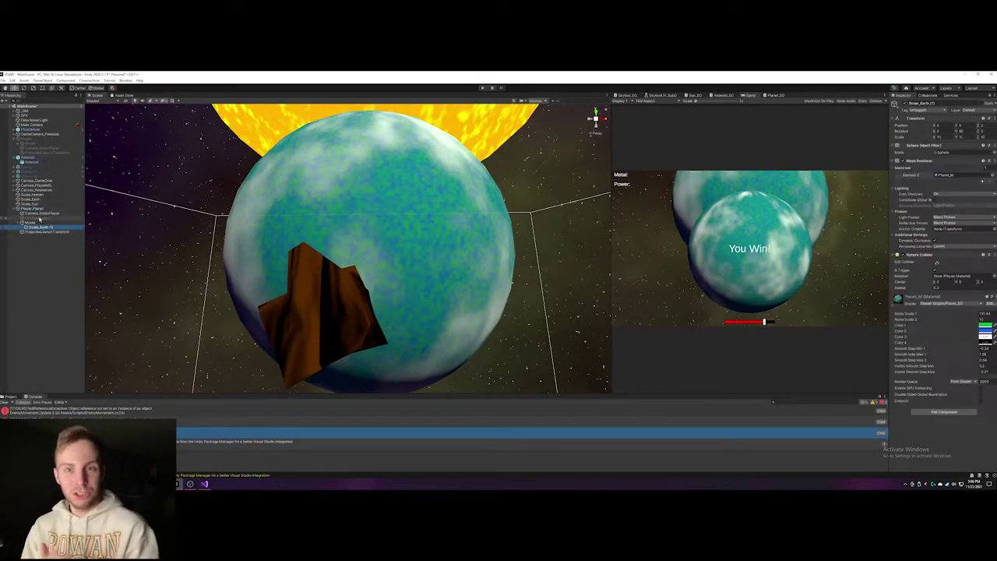
key("ctrl+p")
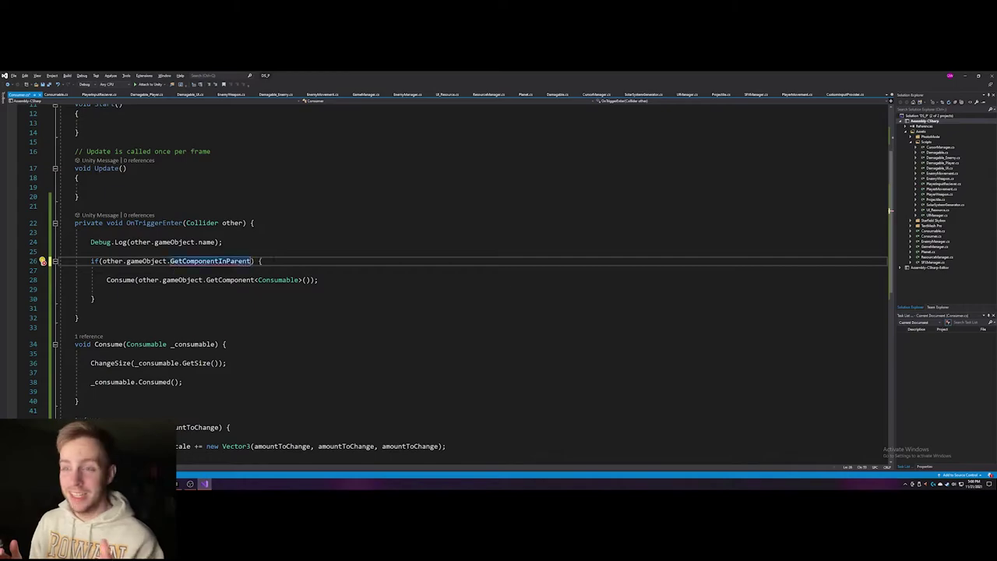
left_click_drag(285, 262, 118, 262)
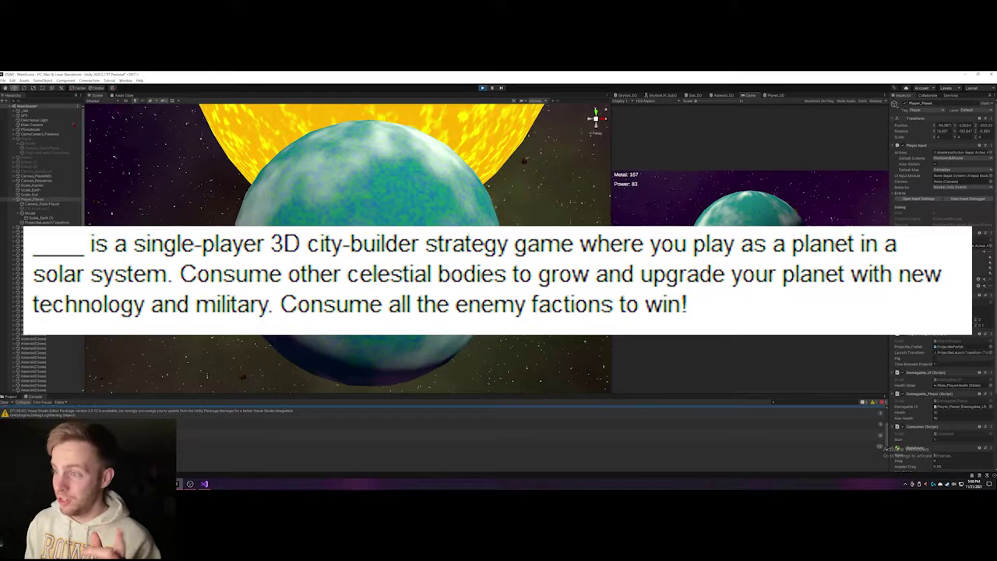
- Stop the game and frame the Text_Score UI text in the scene
key("ctrl+p")
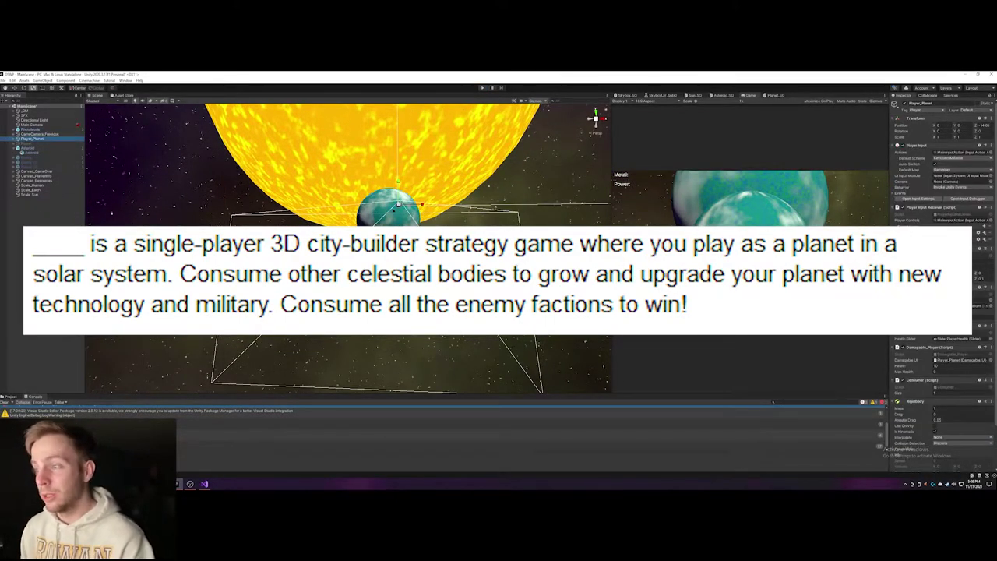
double_click(31, 186)
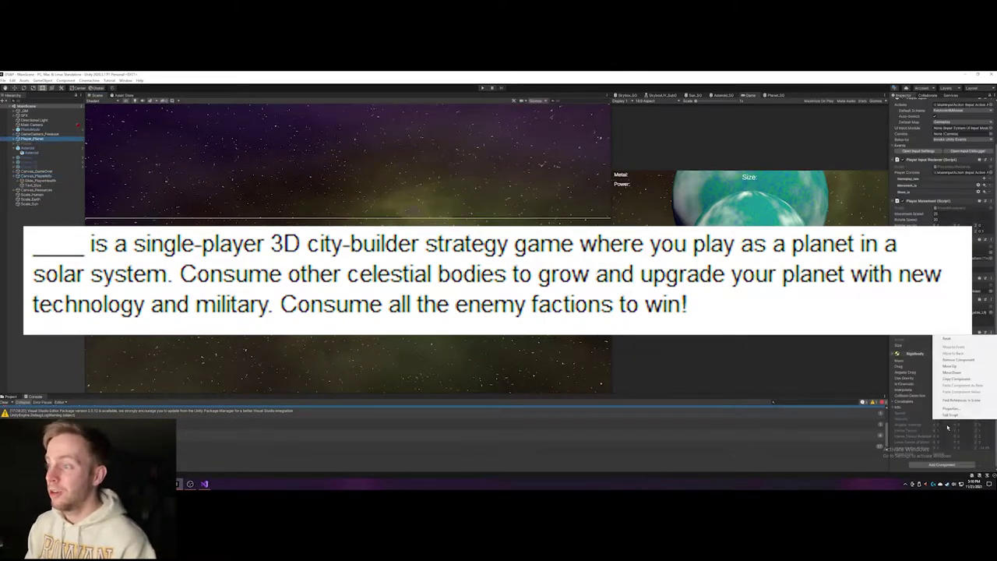
key("alt+Tab")
- Complete the ChangeSize method body with a uniform Vector3 scale change
type("[")
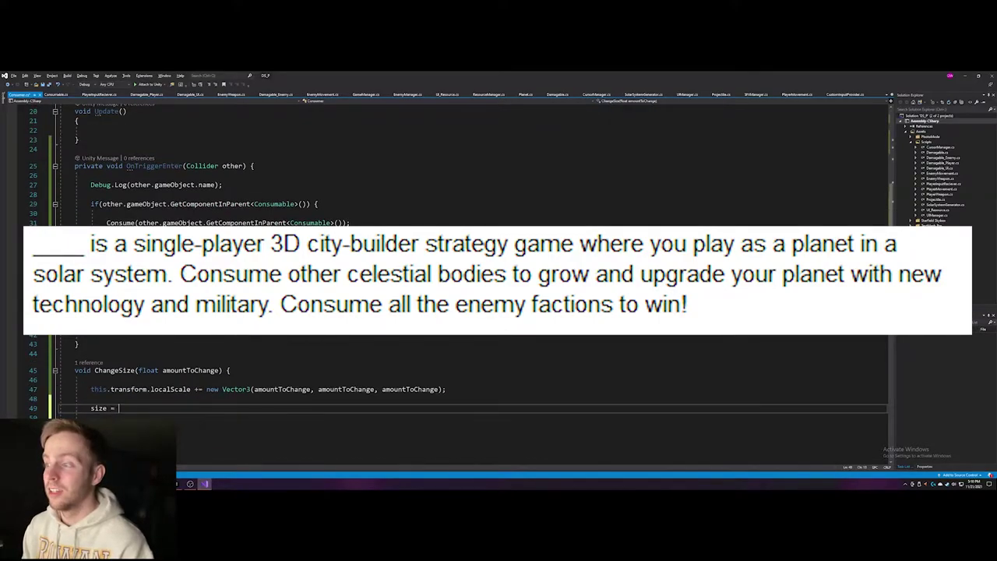
type("s")
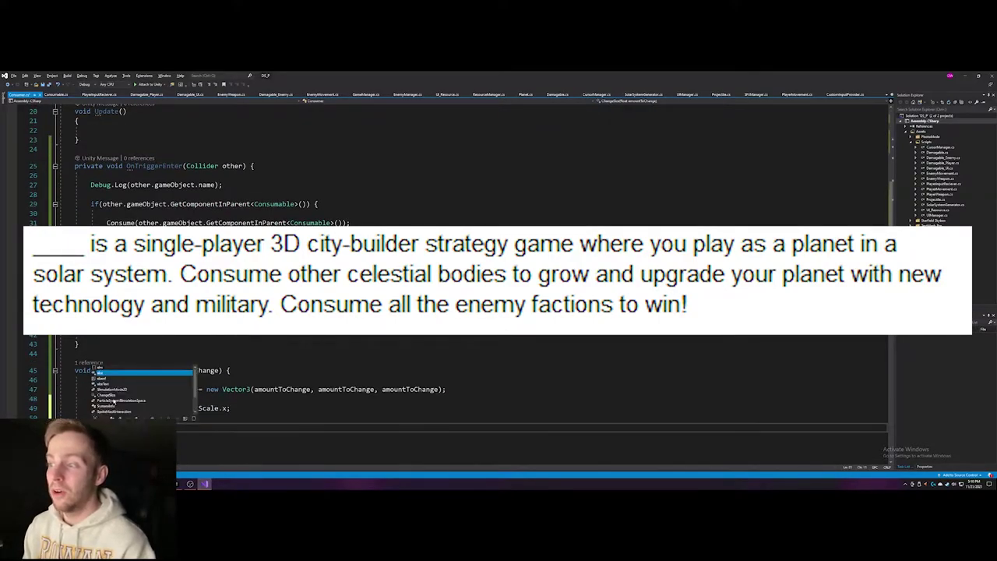
type("();")
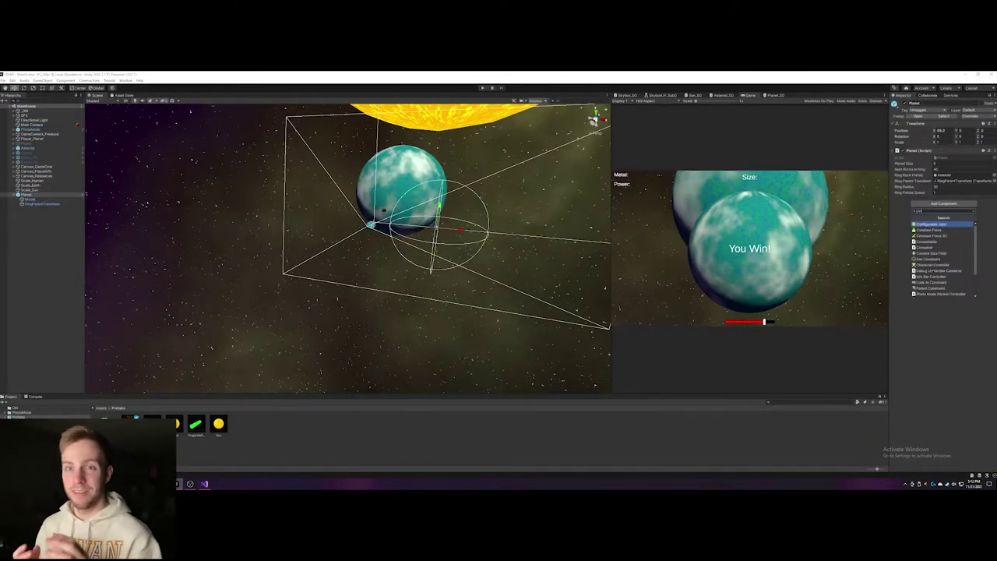
- Inspect _GM, frame the Planet object, and play the game twice to watch it grow
left_click(24, 111)
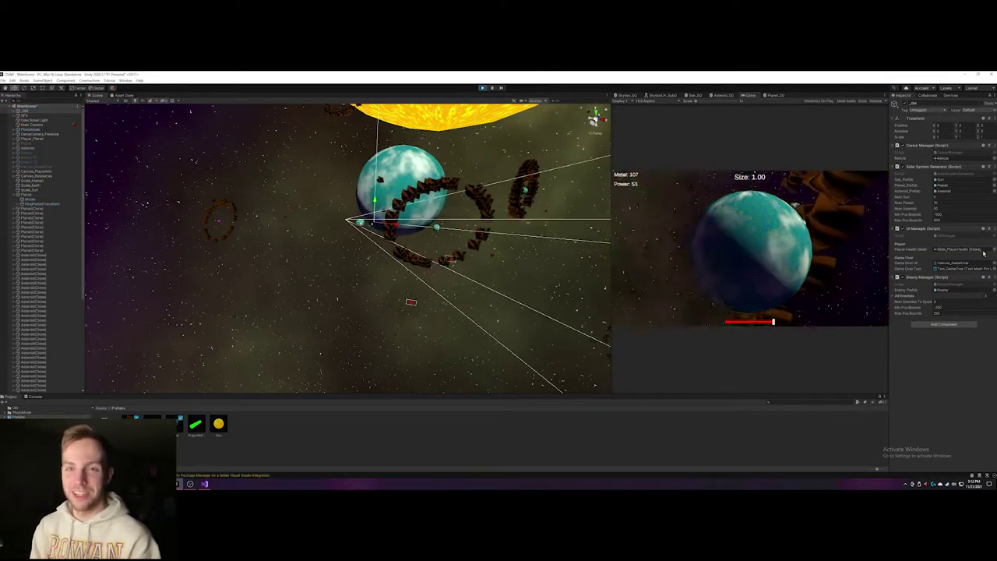
left_click(23, 194)
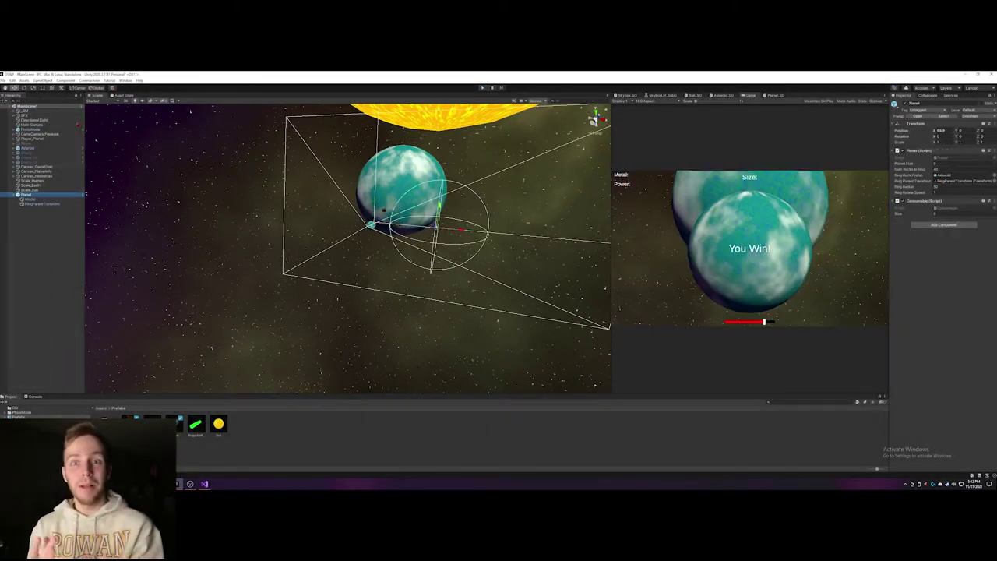
key("f")
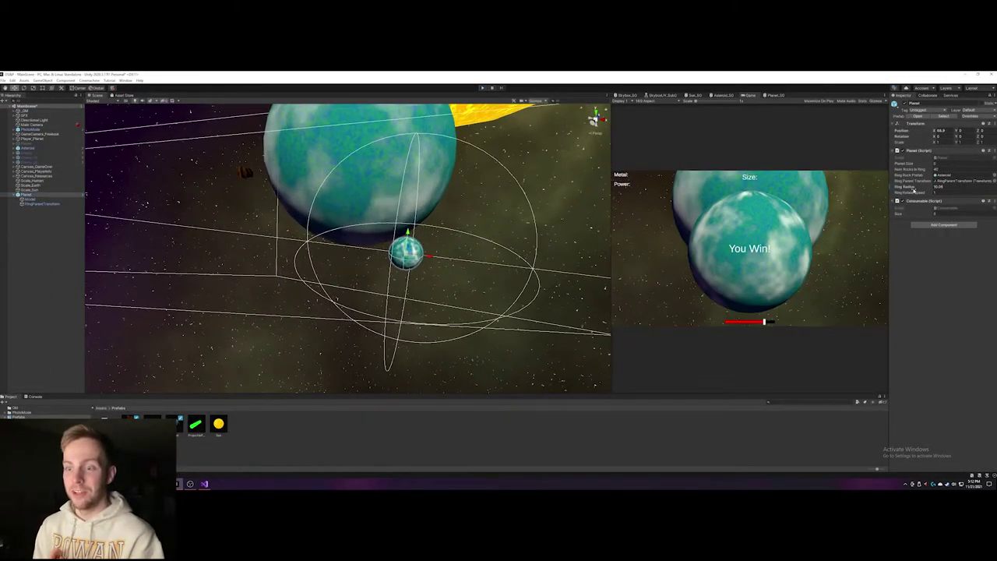
key("ctrl+p")
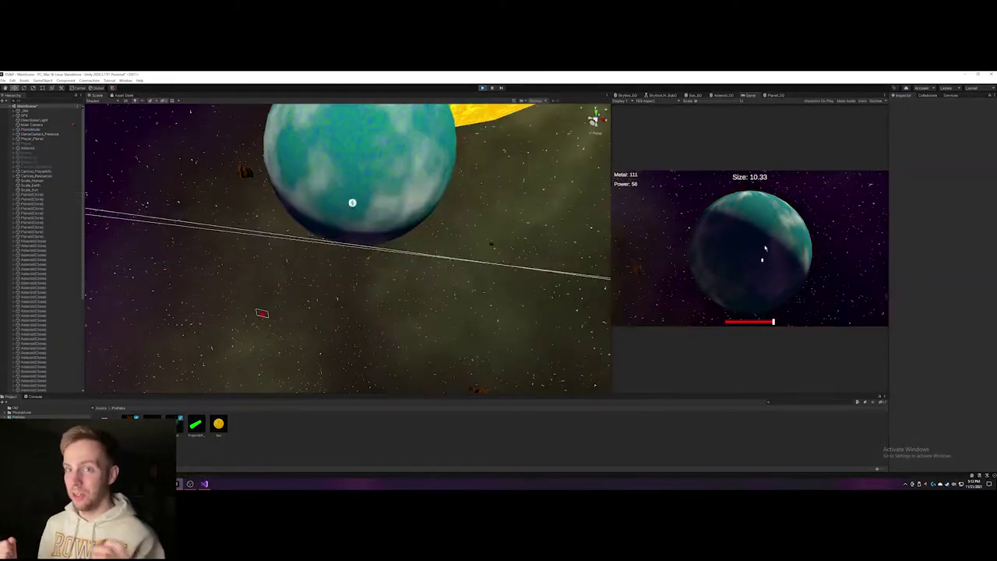
key("ctrl+p")
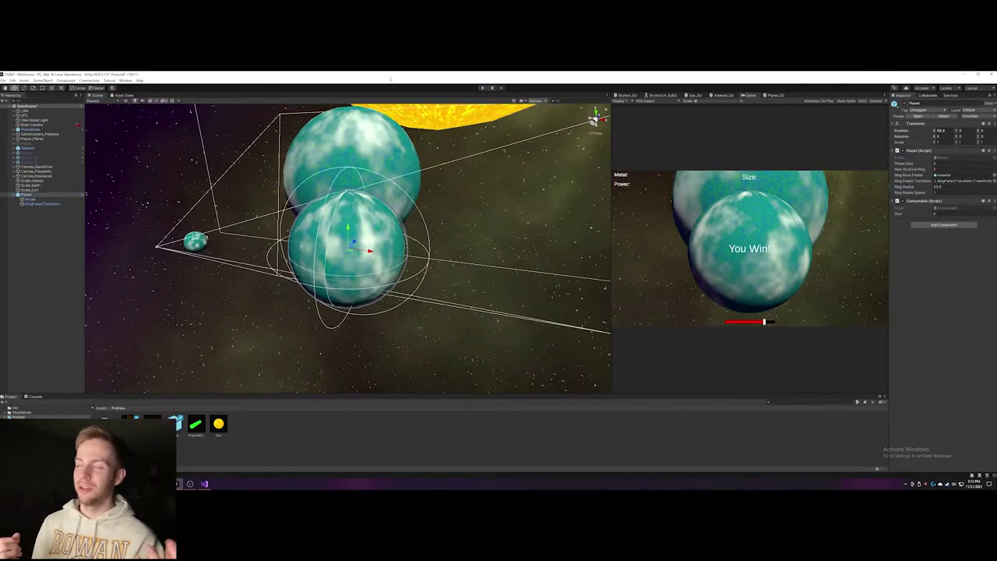
key("ctrl+p")
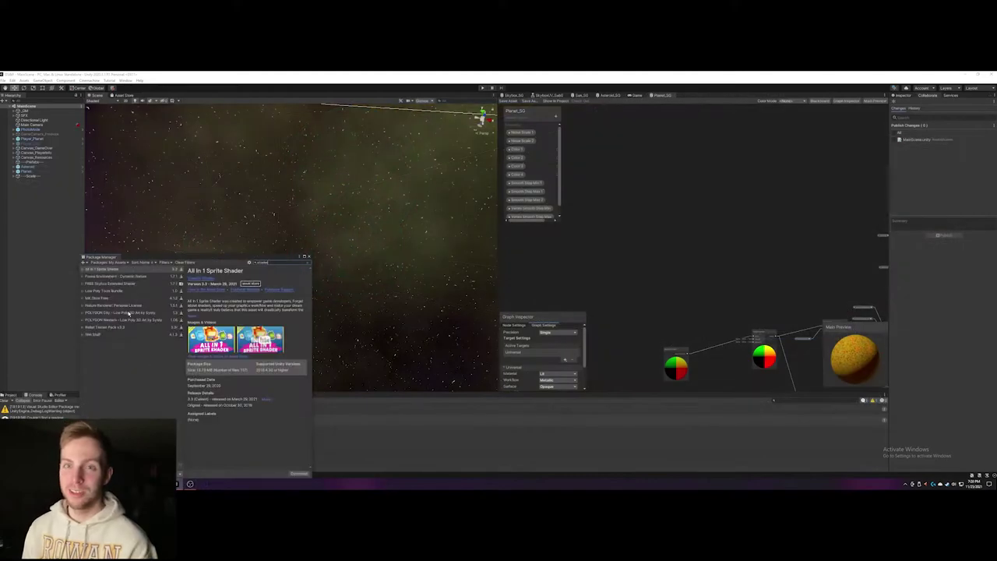
- Arrange the noise and Color 3 nodes and save them as the Planet_Noise sub graph
type("shader gra")
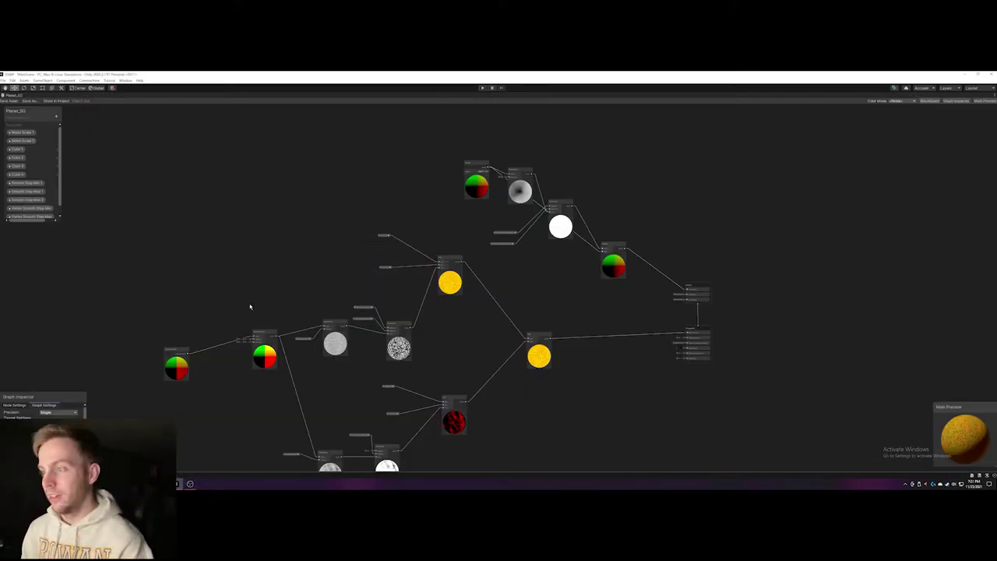
scroll(394, 278, "up", 3)
scroll(494, 327, "down", 4)
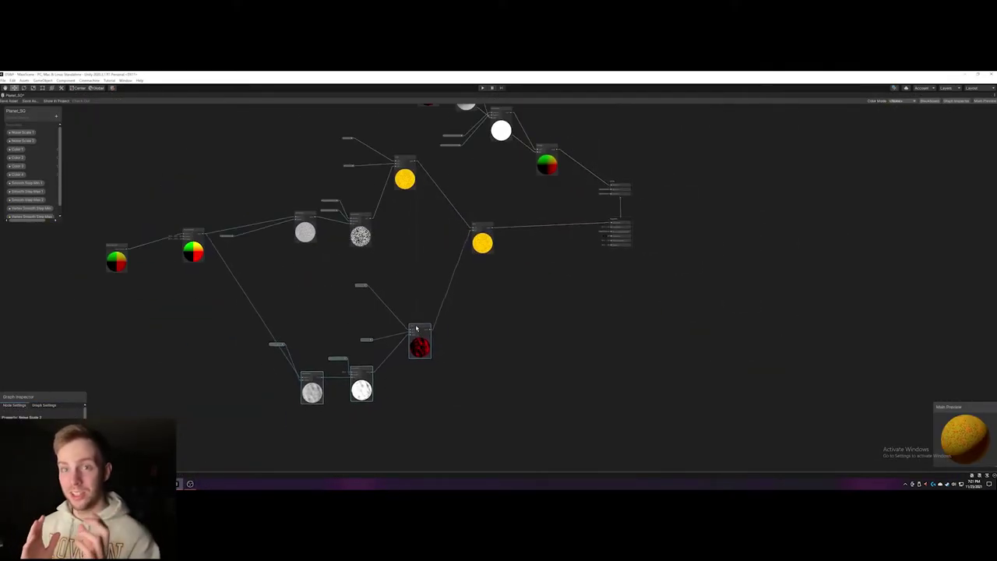
left_click_drag(405, 178, 422, 246)
scroll(303, 322, "up", 2)
scroll(370, 366, "down", 2)
left_click(371, 367)
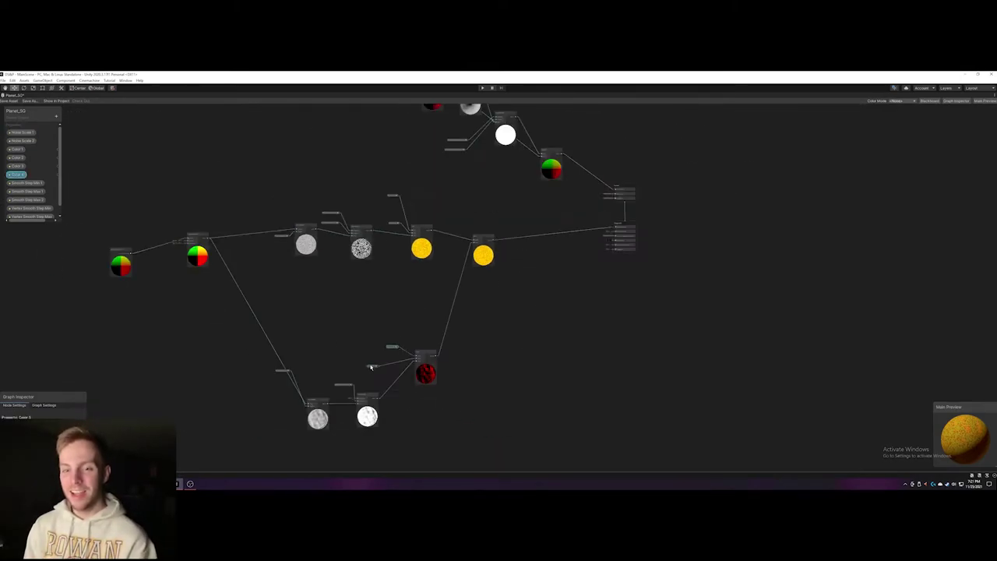
scroll(371, 366, "up", 3)
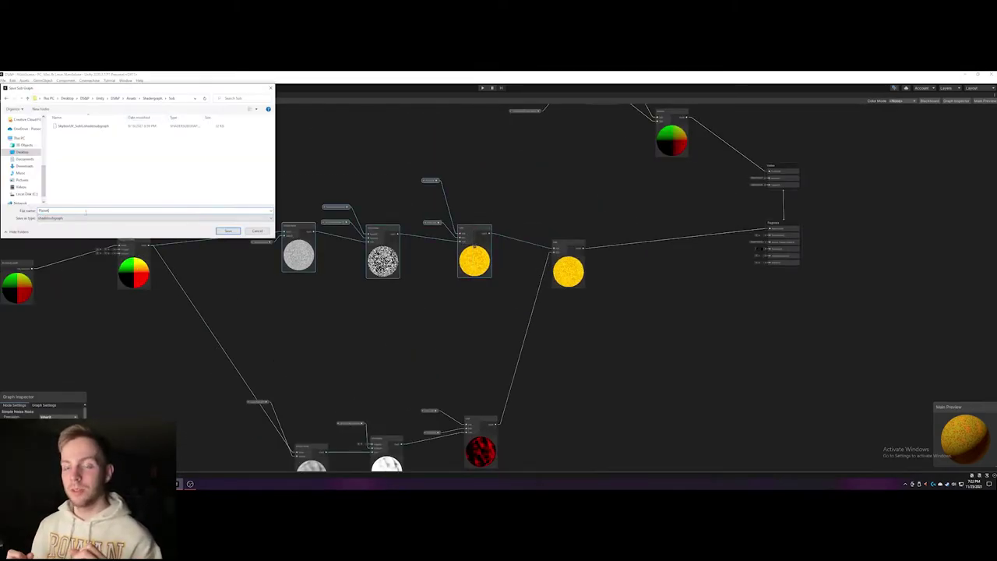
key("Return")
- Restore the full editor layout and pan across the Planet_SG graph
scroll(447, 221, "up", 2)
scroll(447, 220, "down", 3)
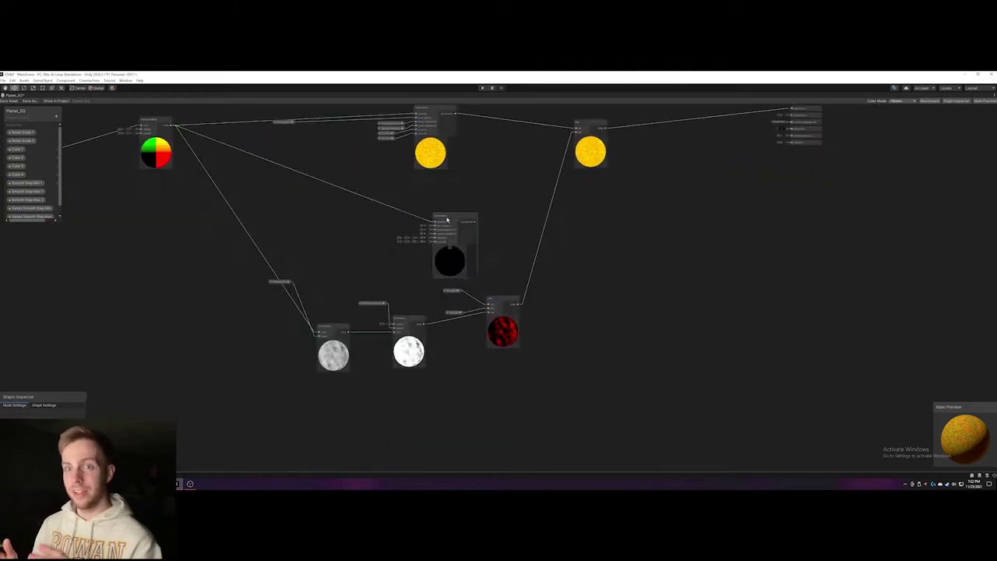
scroll(447, 221, "up", 2)
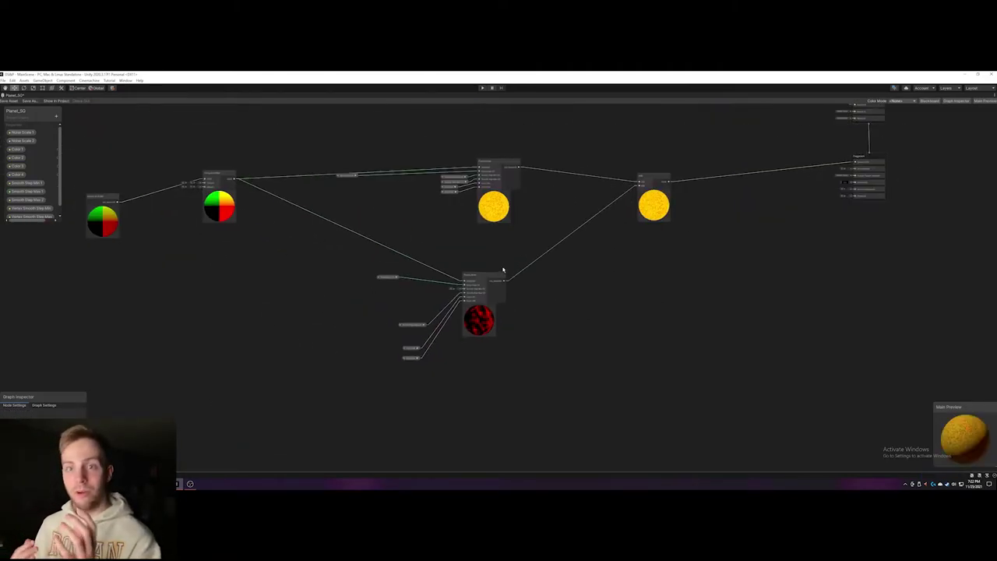
key("shift+space")
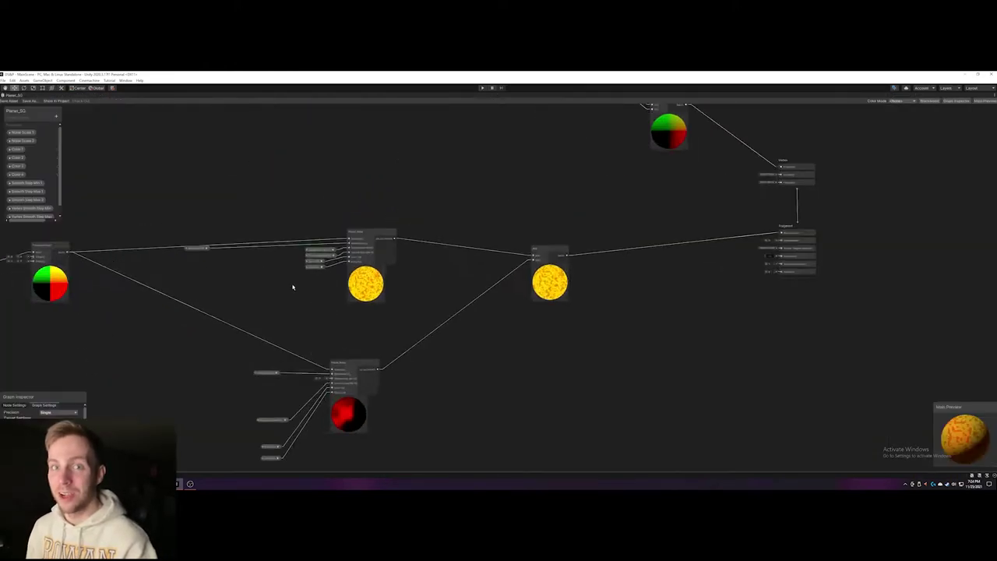
scroll(281, 283, "up", 2)
middle_click_drag(292, 476, 378, 360)
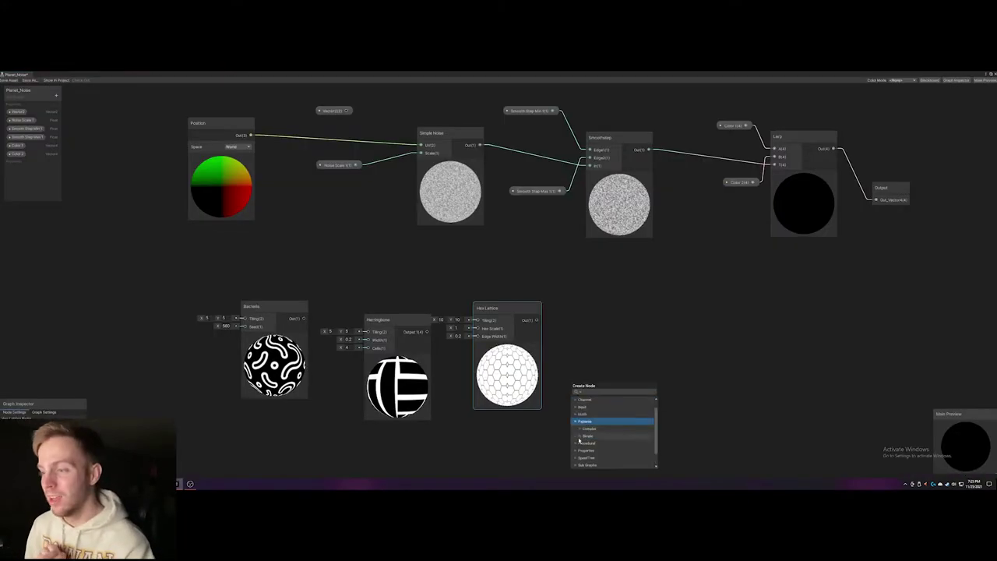
left_click(613, 423)
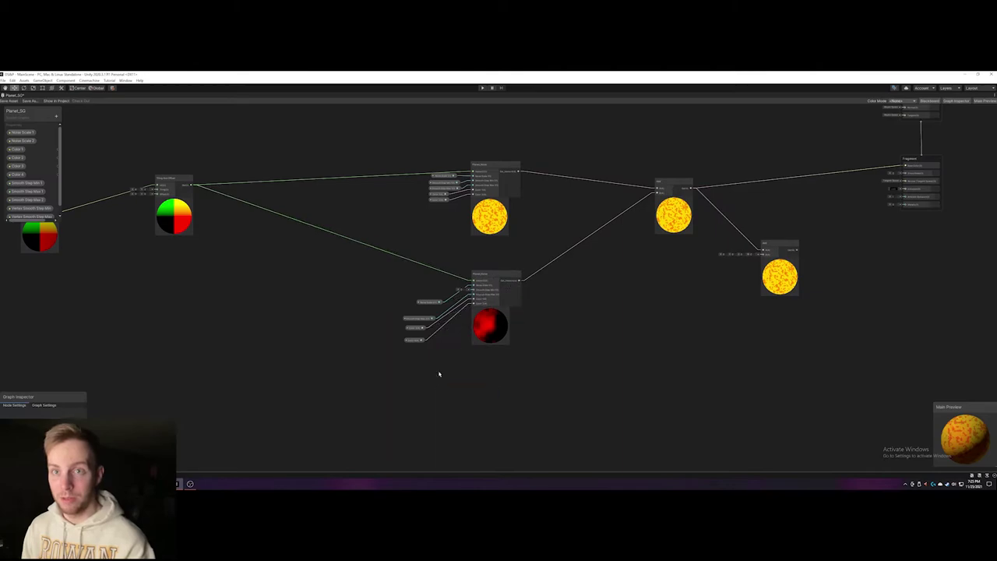
- Inspect the bottom Planet_Noise node, pick the Noise Scale 2 property, and add a new node
left_click(466, 440)
scroll(466, 440, "up", 2)
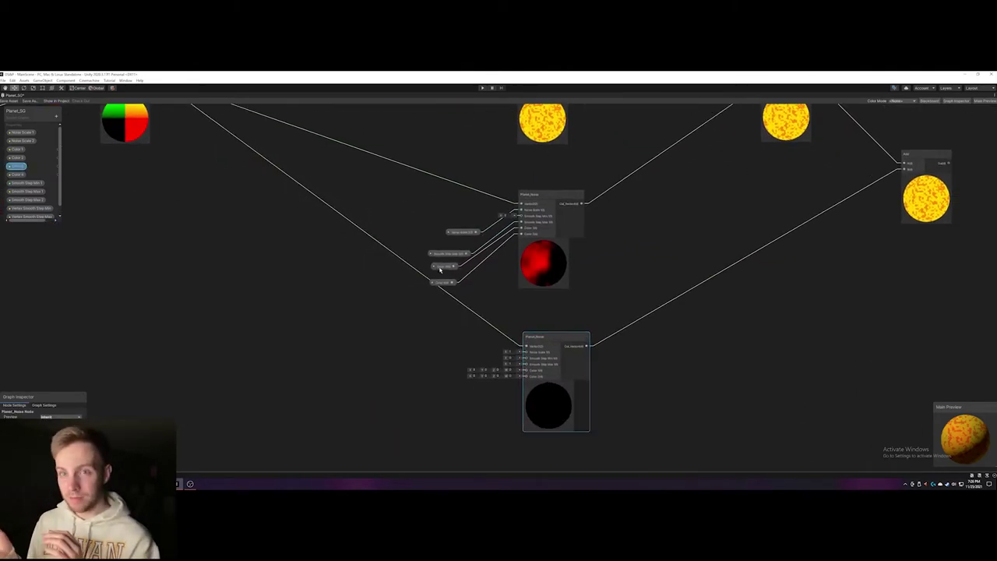
scroll(392, 356, "down", 3)
scroll(440, 389, "up", 4)
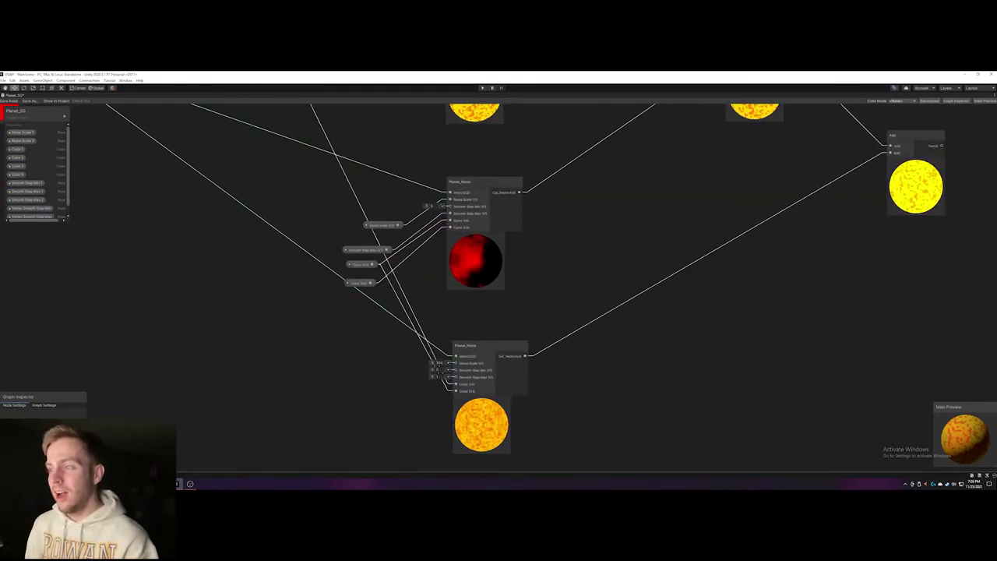
scroll(229, 304, "down", 3)
scroll(229, 305, "up", 2)
left_click(21, 148)
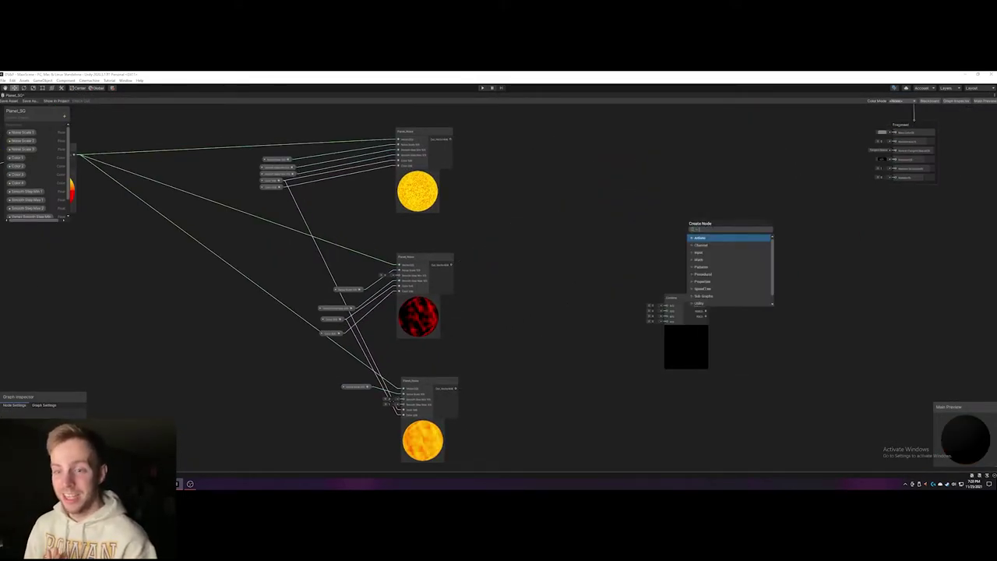
right_click(761, 274)
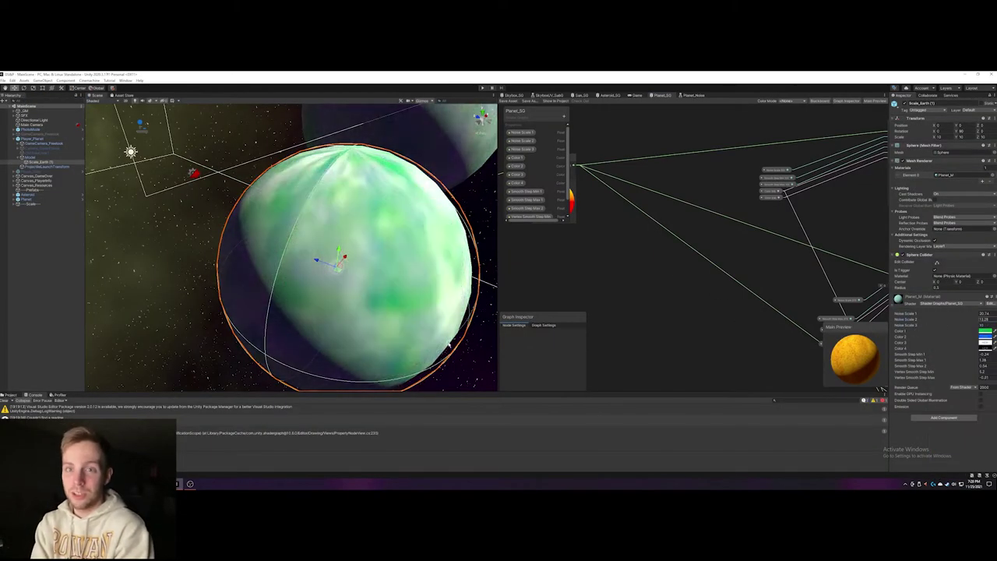
- Orbit around the planet sphere to inspect the Planet_SG shader
left_click_drag(436, 280, 98, 332, "alt")
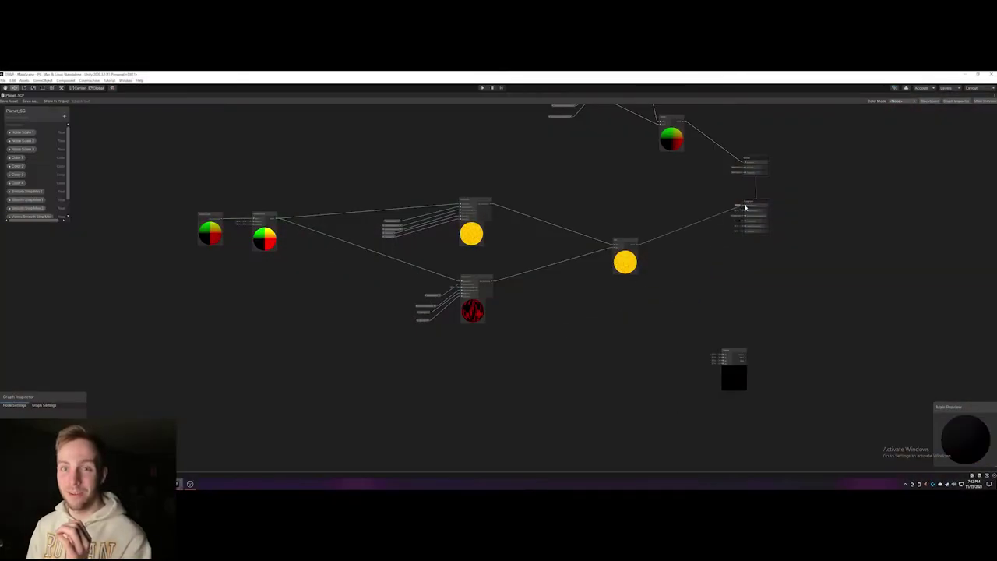
- Add an Add node combining Smooth Step Min and Smooth Step Range, and feed it into Planet_Noise
scroll(419, 292, "up", 4)
key("space")
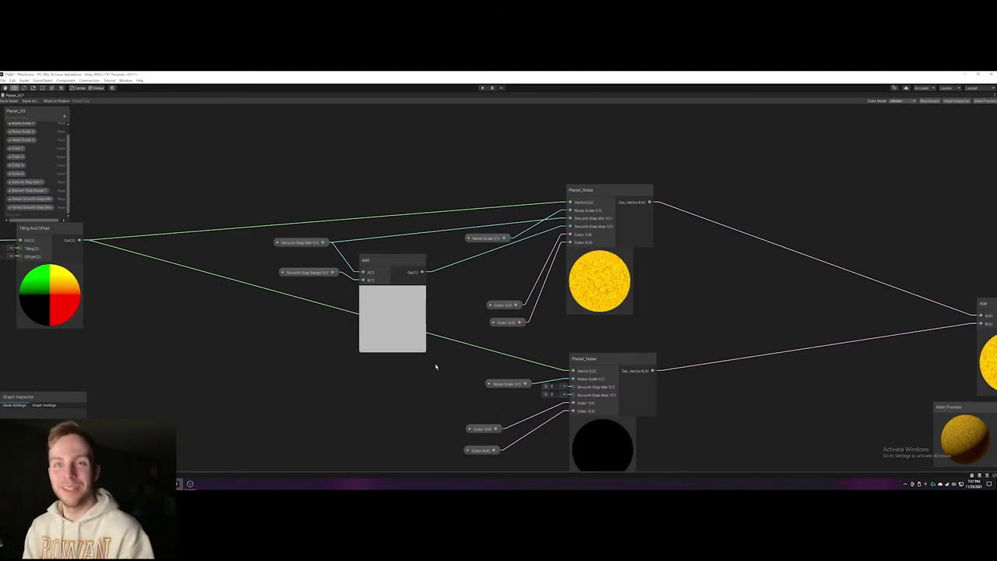
scroll(434, 367, "down", 2)
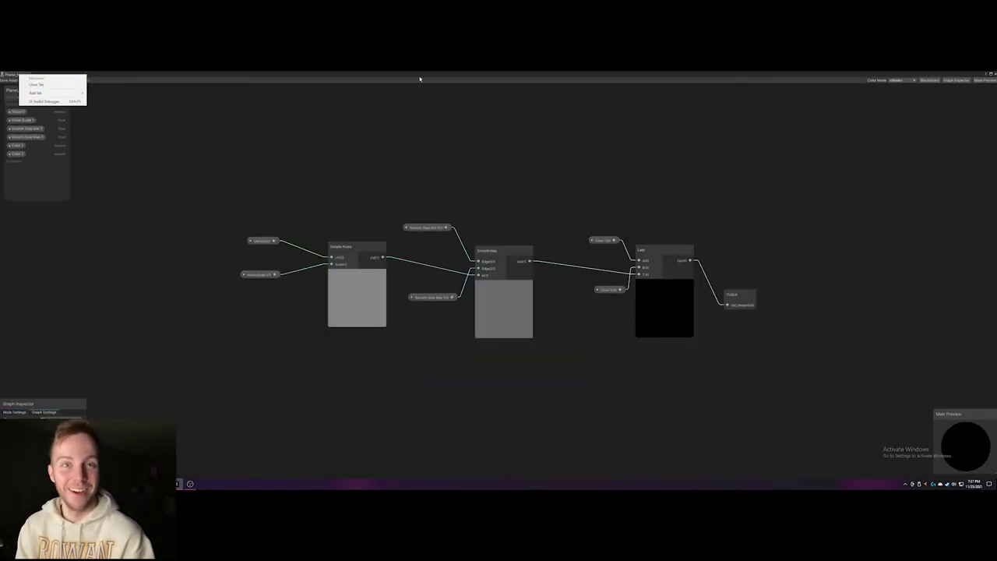